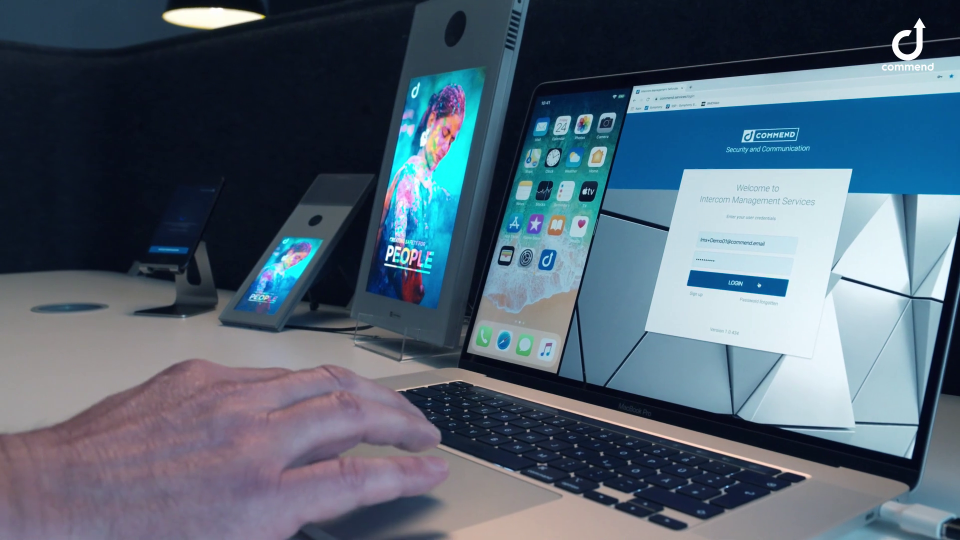
Step: Log in on the web portal and the phone app with the account email to reach Select Devices
{"action": "left_click", "coordinate": [767, 285]}
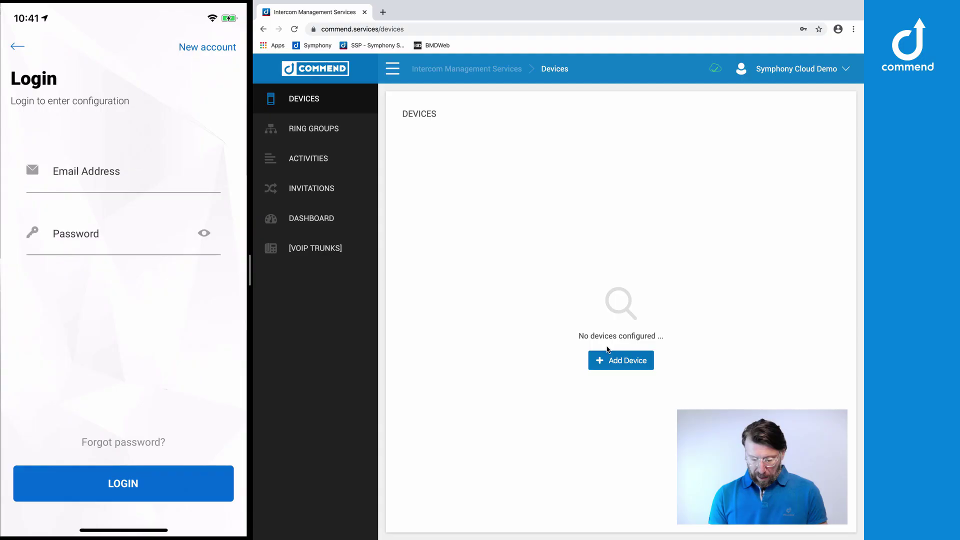
{"action": "left_click", "coordinate": [86, 171]}
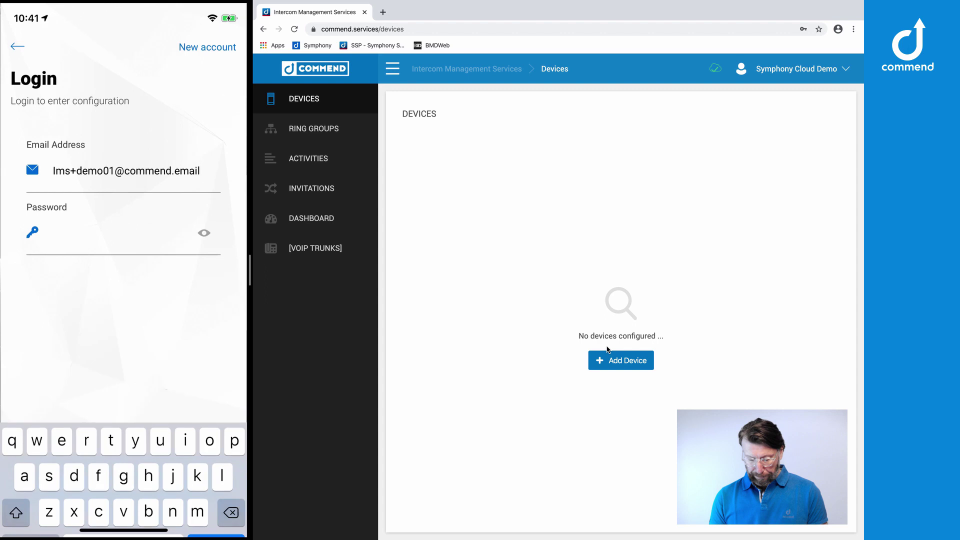
{"action": "left_click", "coordinate": [123, 484]}
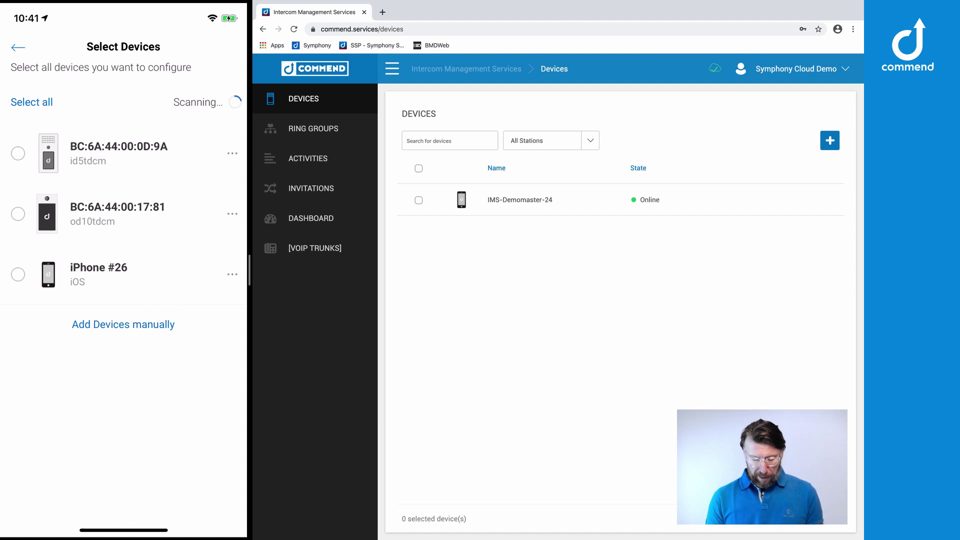
Step: Rename the od10tdcm station to Door
{"action": "left_click", "coordinate": [232, 214]}
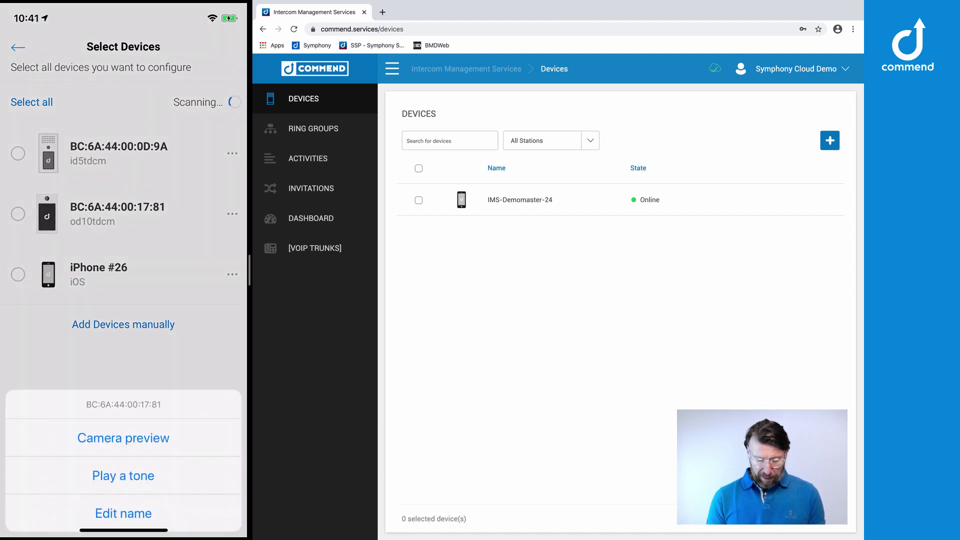
{"action": "left_click", "coordinate": [123, 453]}
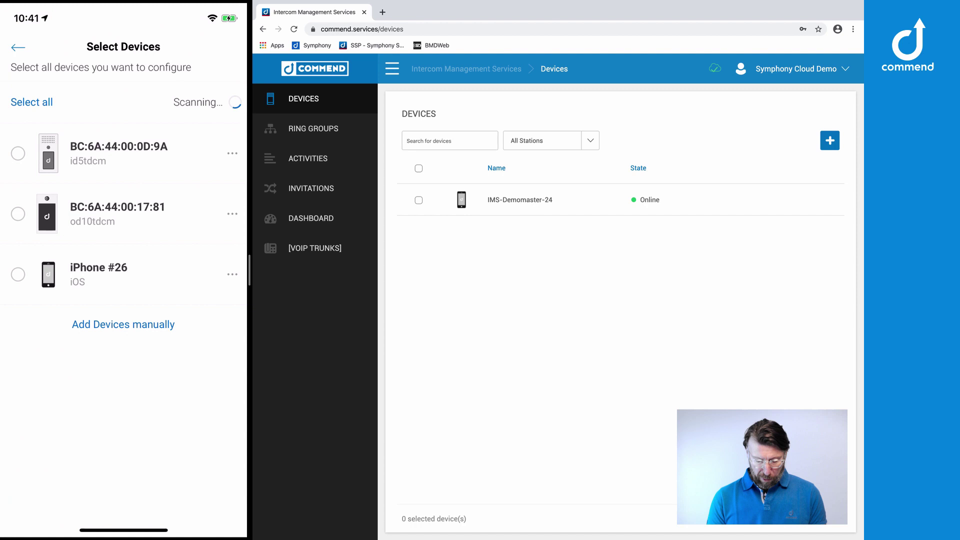
{"action": "type", "text": "Doo"}
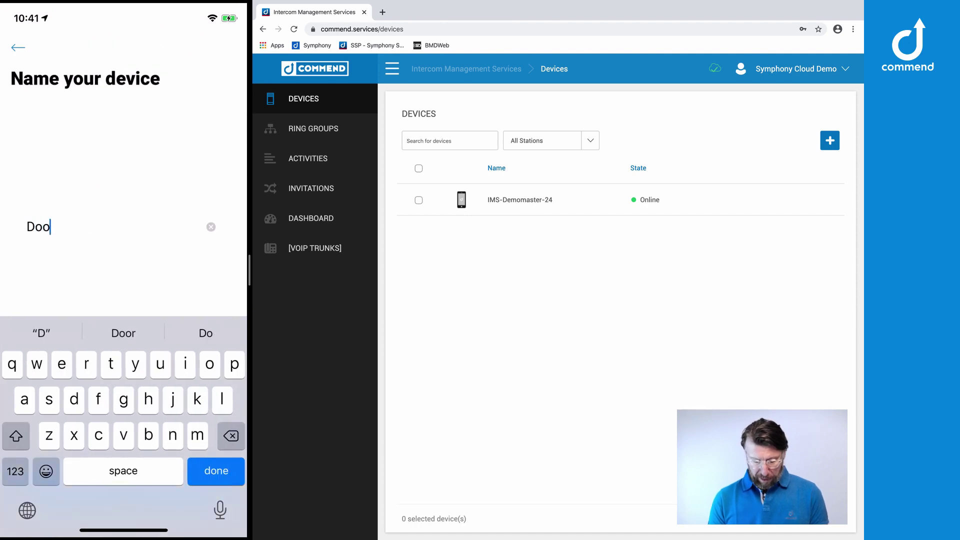
{"action": "type", "text": "r"}
{"action": "left_click", "coordinate": [216, 470]}
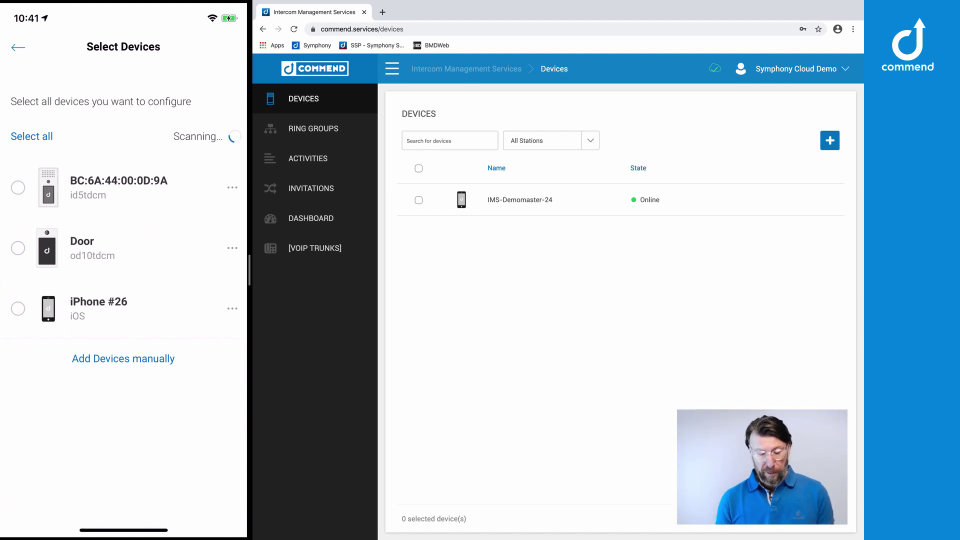
Step: Check the id5tdcm station's camera preview, then rename it to Top1
{"action": "left_click", "coordinate": [232, 187]}
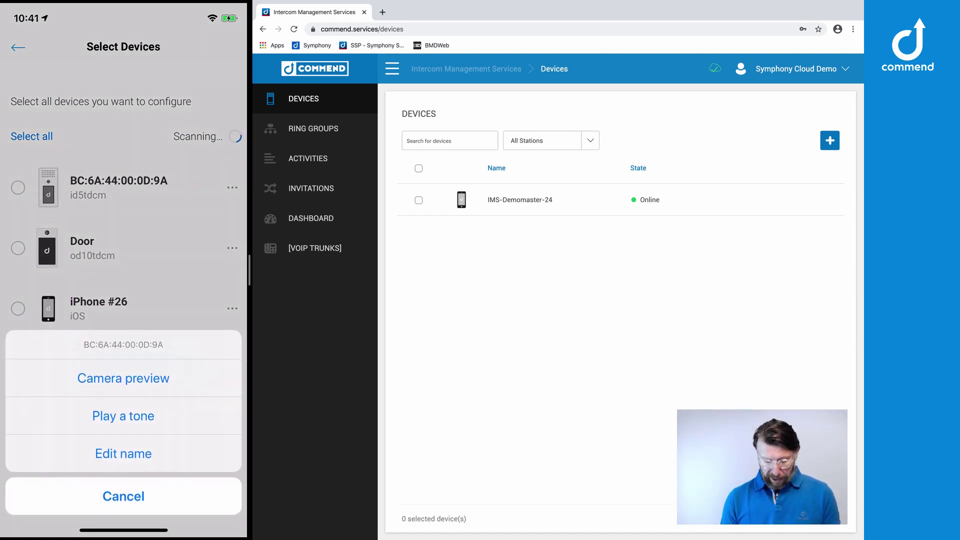
{"action": "left_click", "coordinate": [123, 378]}
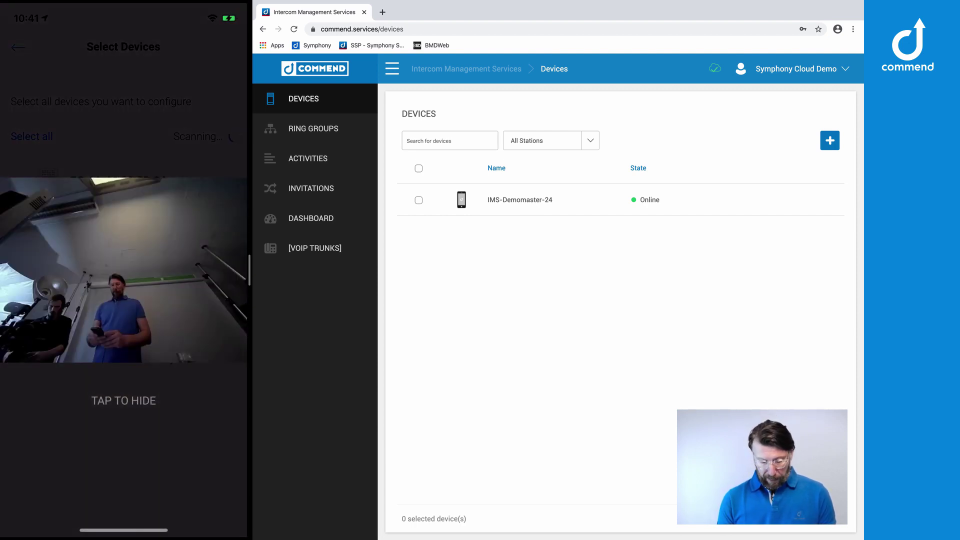
{"action": "left_click", "coordinate": [123, 401]}
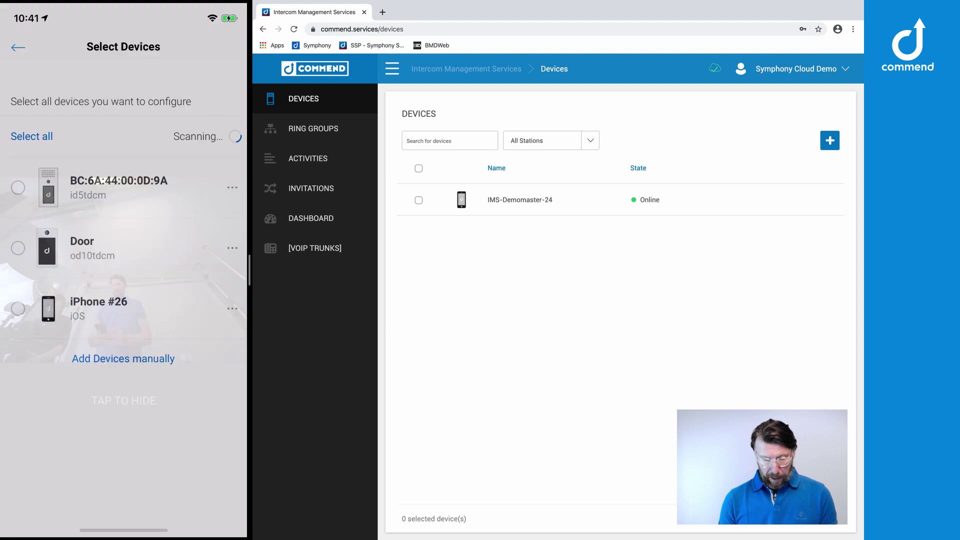
{"action": "left_click", "coordinate": [231, 187]}
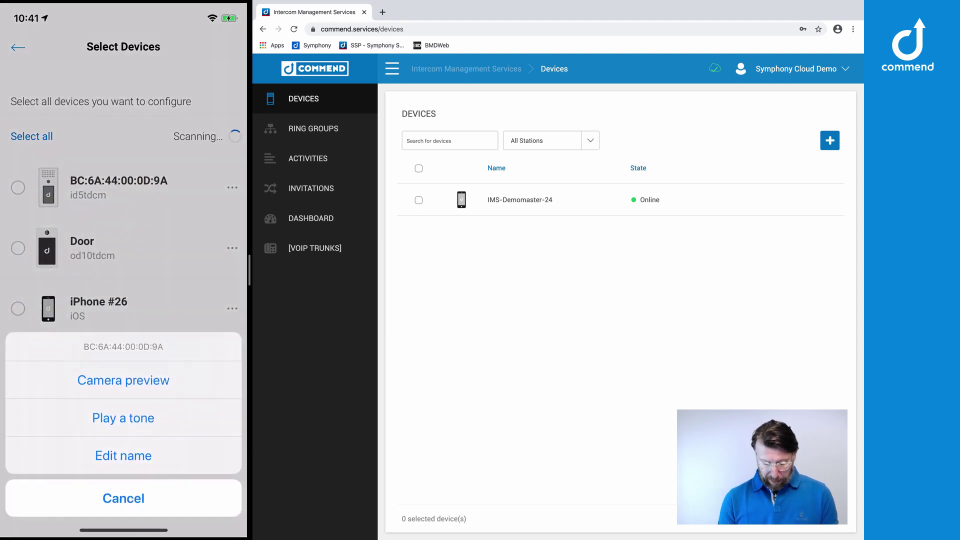
{"action": "left_click", "coordinate": [123, 453]}
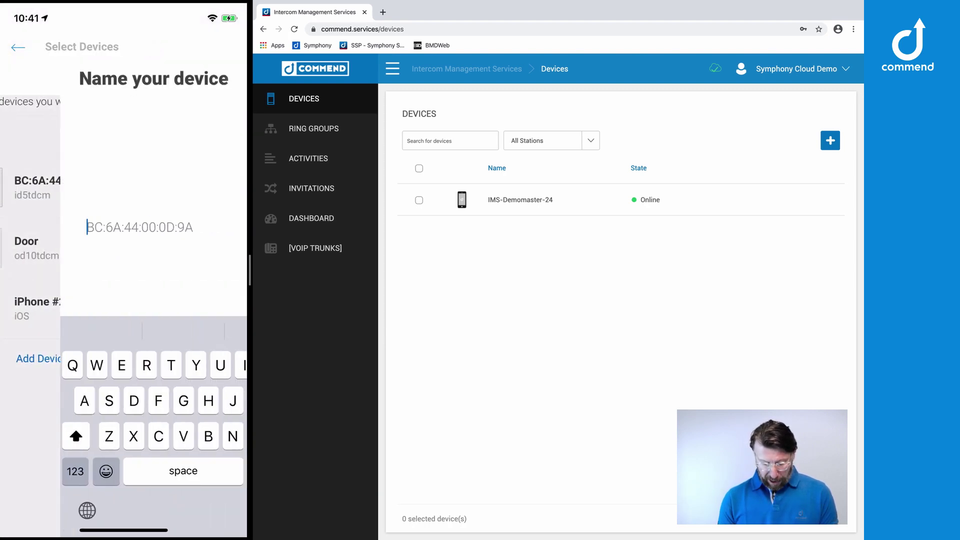
{"action": "type", "text": "Top1"}
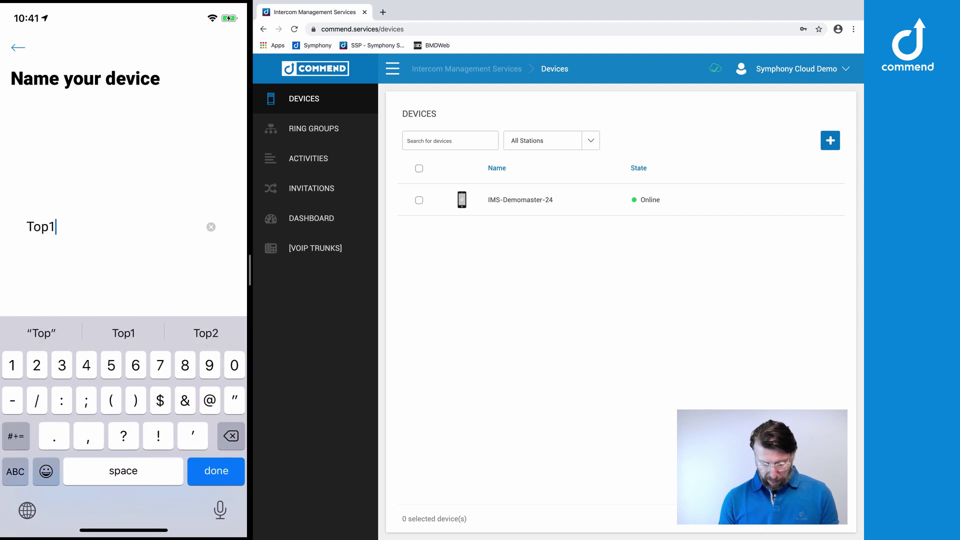
{"action": "left_click", "coordinate": [216, 471]}
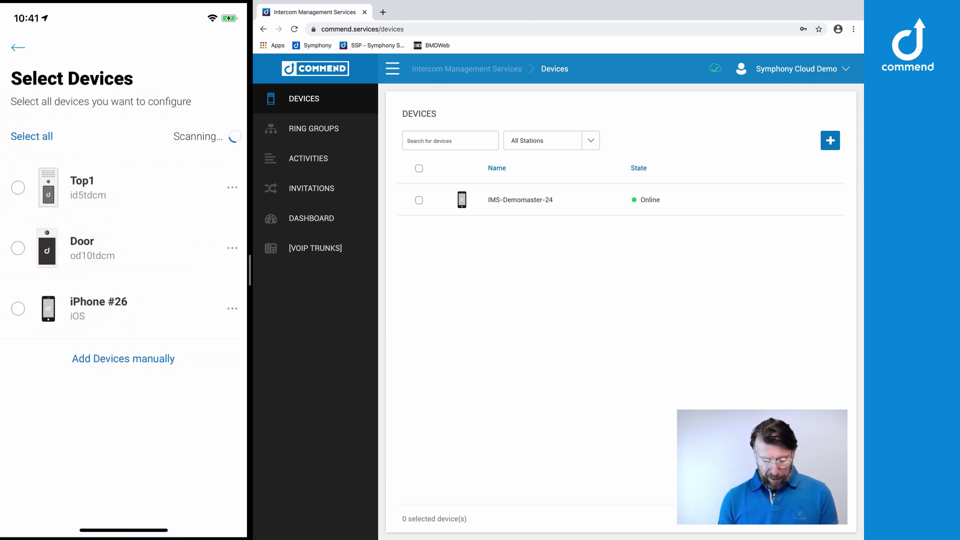
Step: Select all three discovered devices and proceed to their configuration
{"action": "left_click", "coordinate": [31, 136]}
{"action": "left_click", "coordinate": [123, 491]}
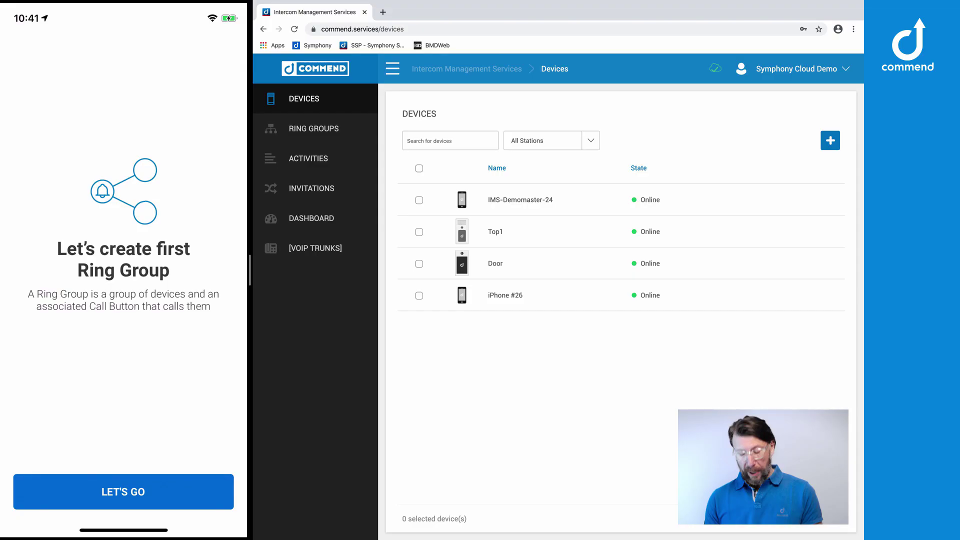
Step: Start a ring group including all devices and name it Top1
{"action": "left_click", "coordinate": [123, 492]}
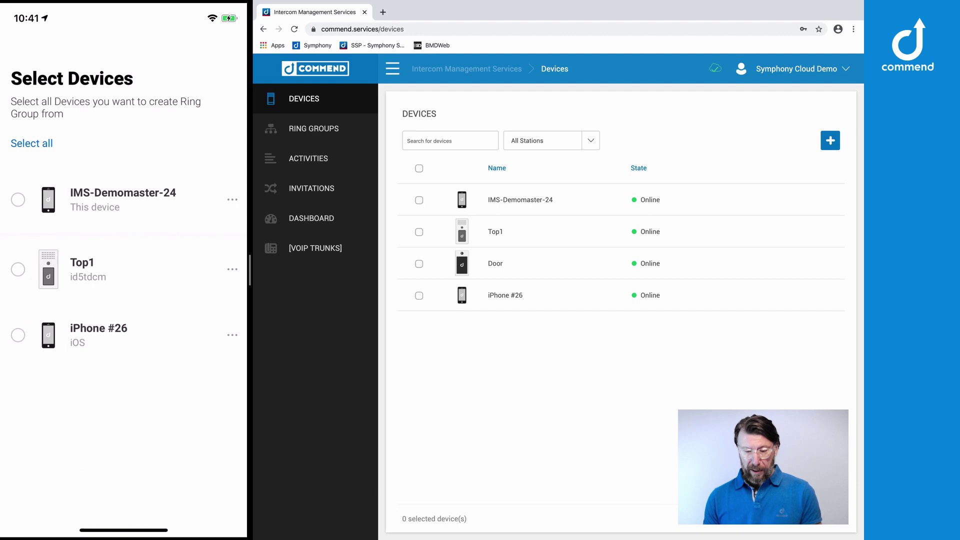
{"action": "left_click", "coordinate": [32, 144]}
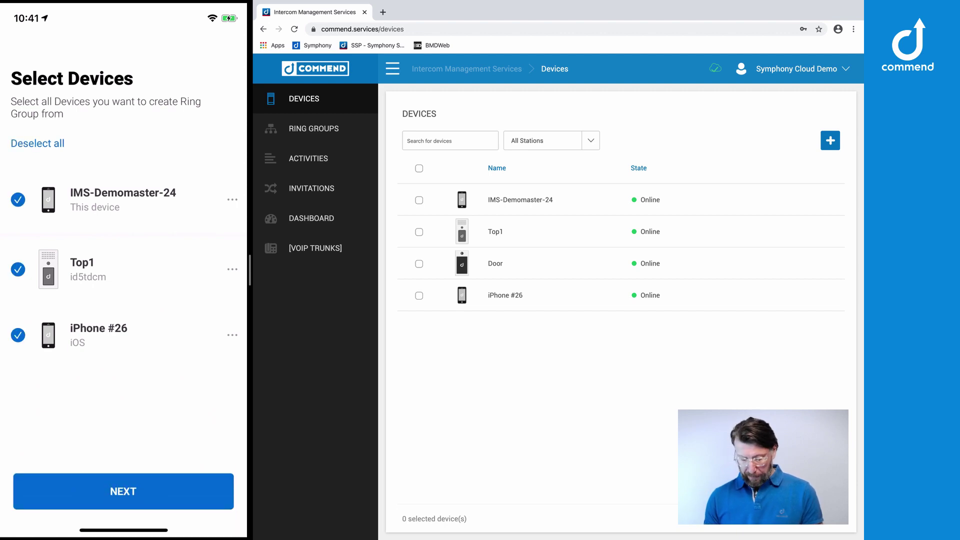
{"action": "left_click", "coordinate": [123, 491]}
{"action": "type", "text": "T"}
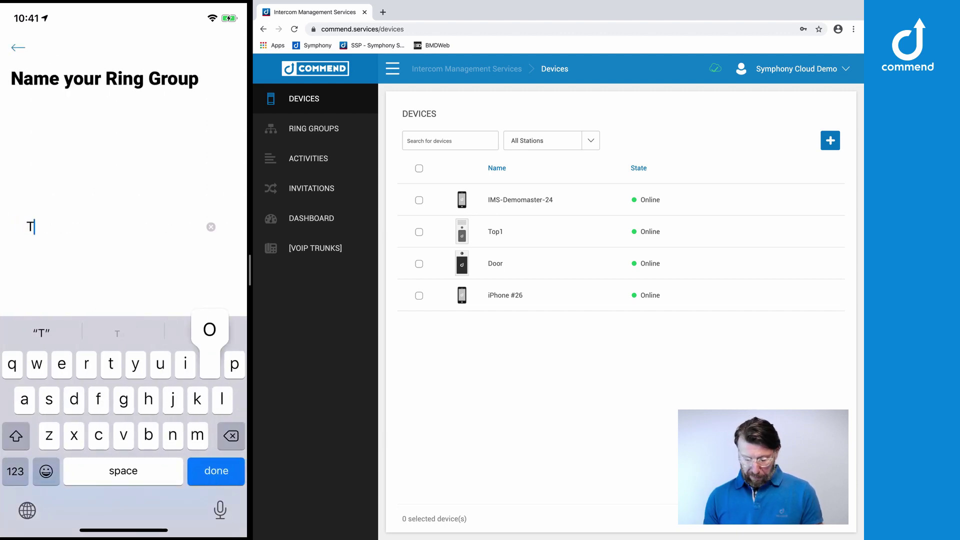
{"action": "type", "text": "op1"}
{"action": "left_click", "coordinate": [216, 471]}
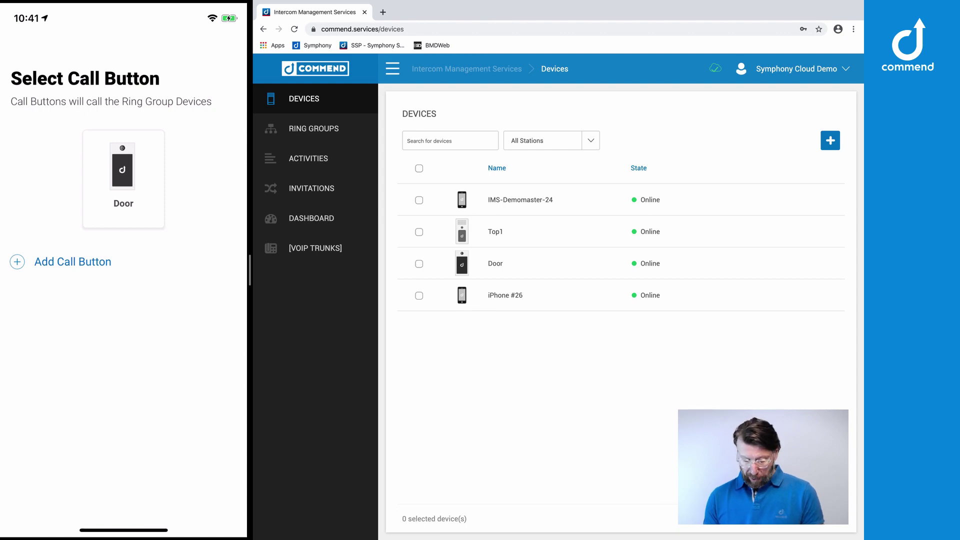
Step: Add a call button named Earl Grey and finish creating the ring group
{"action": "left_click", "coordinate": [73, 261]}
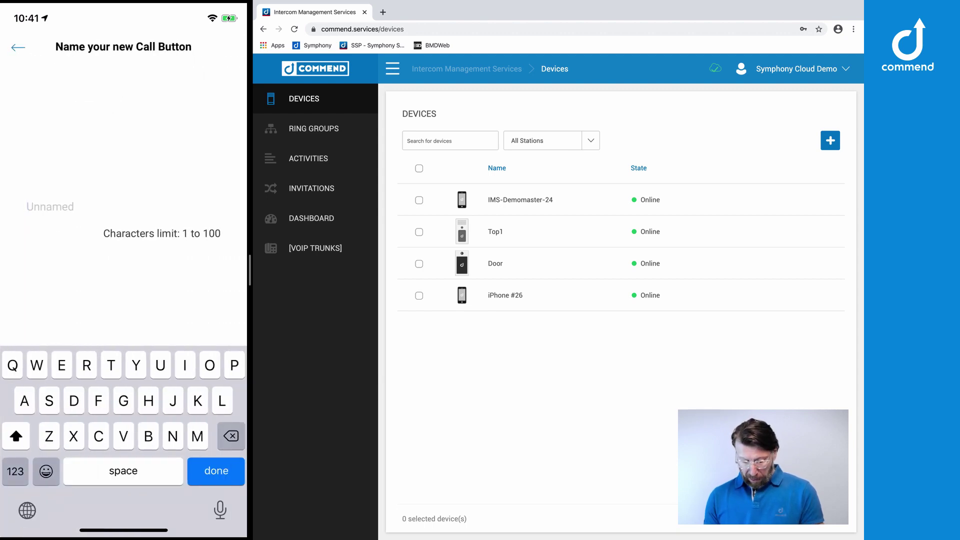
{"action": "type", "text": "Ear"}
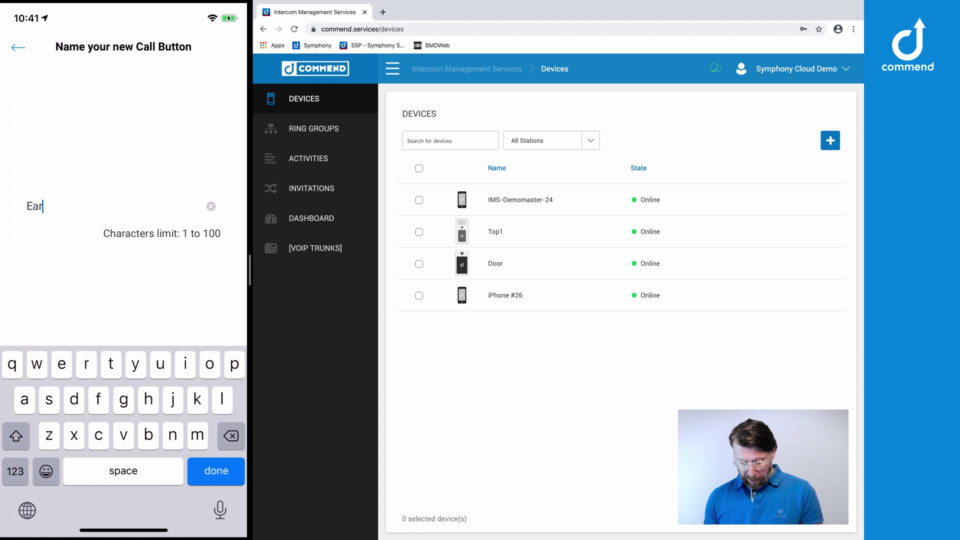
{"action": "type", "text": "l Grey"}
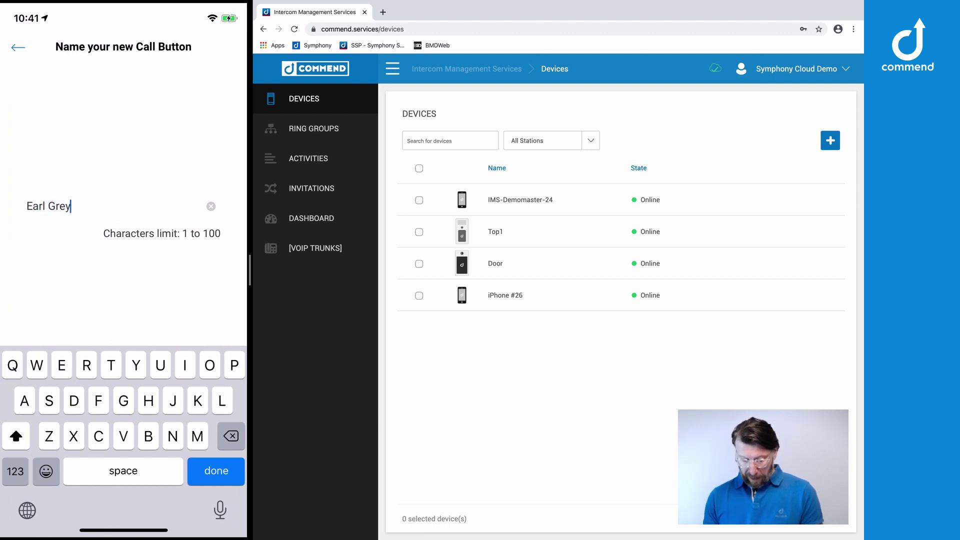
{"action": "key", "text": "Return"}
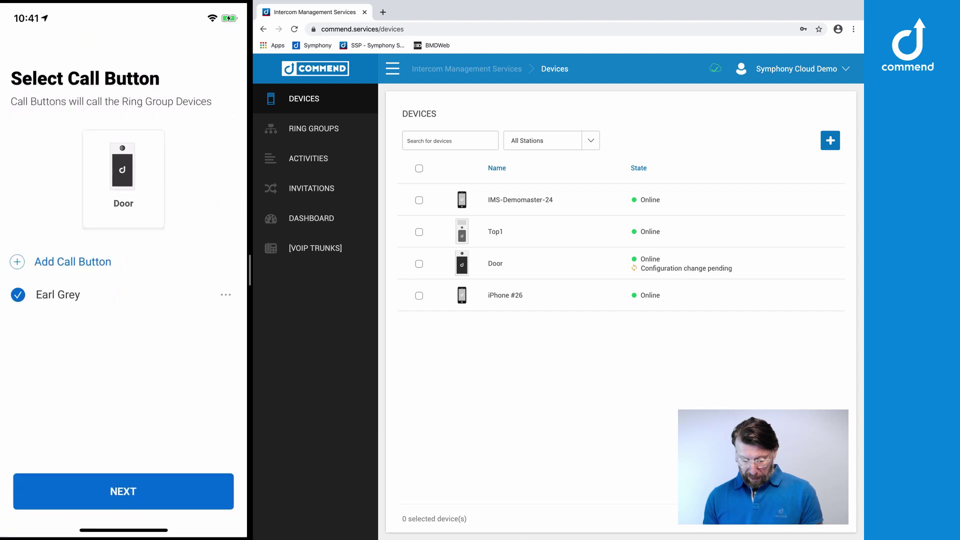
{"action": "left_click", "coordinate": [123, 491]}
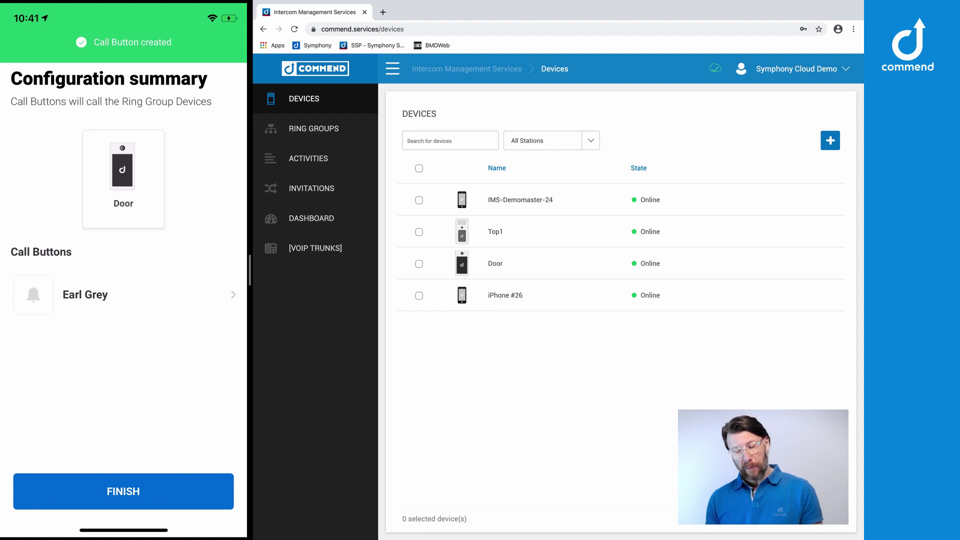
{"action": "left_click", "coordinate": [123, 491]}
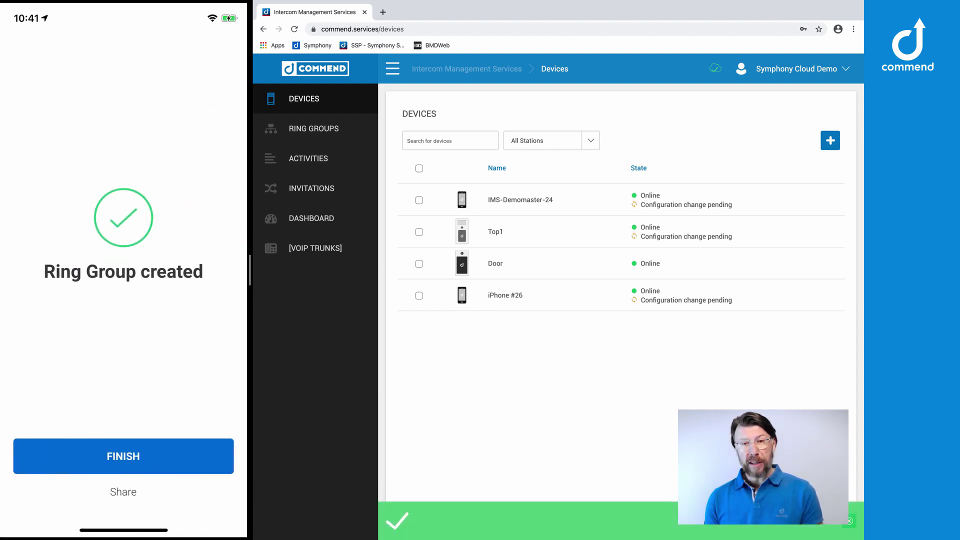
{"action": "left_click", "coordinate": [124, 455]}
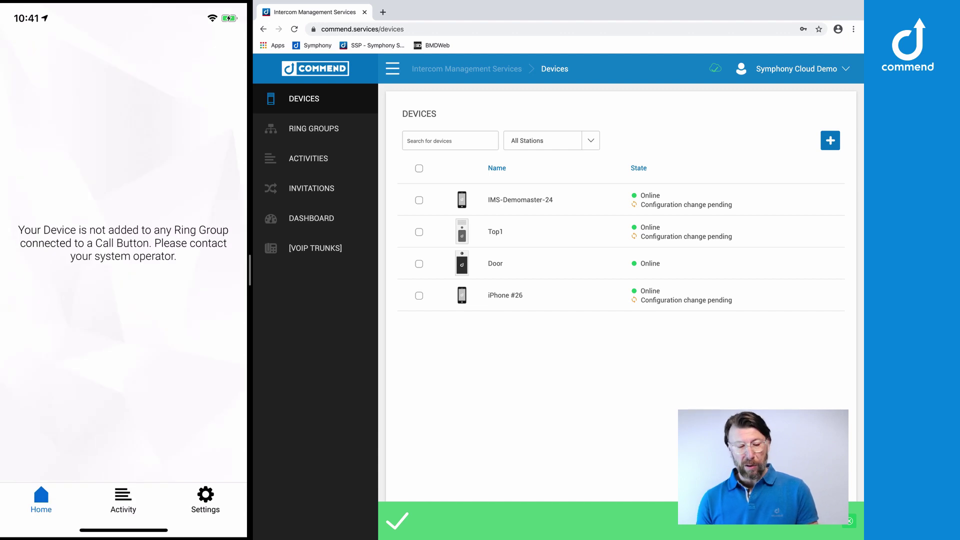